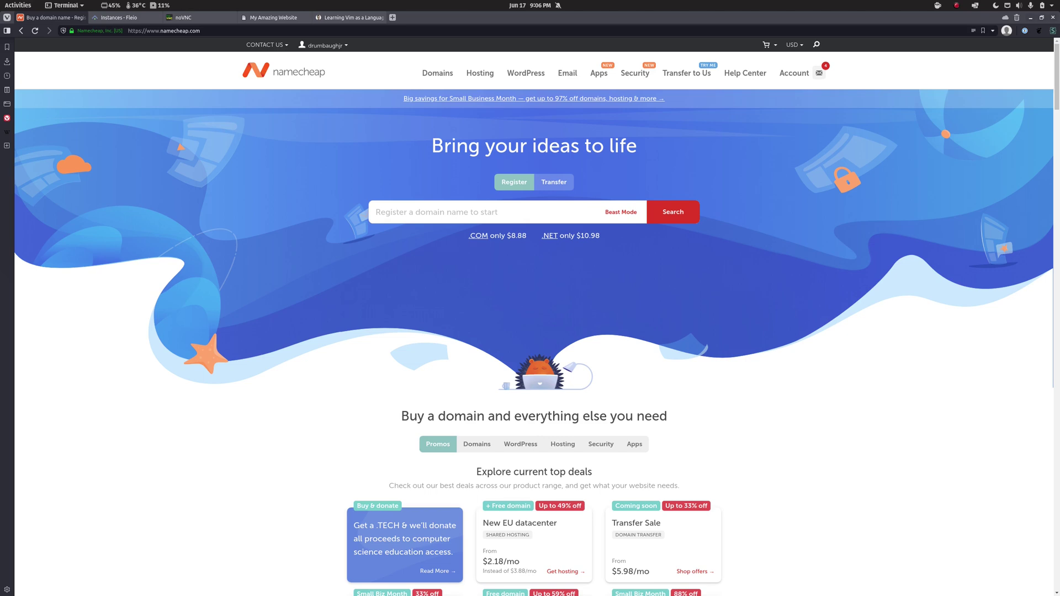
Bring the ssh session to the front and select the server IP 107.191.98.187 in its command.
{"action": "key", "text": "alt+Tab"}
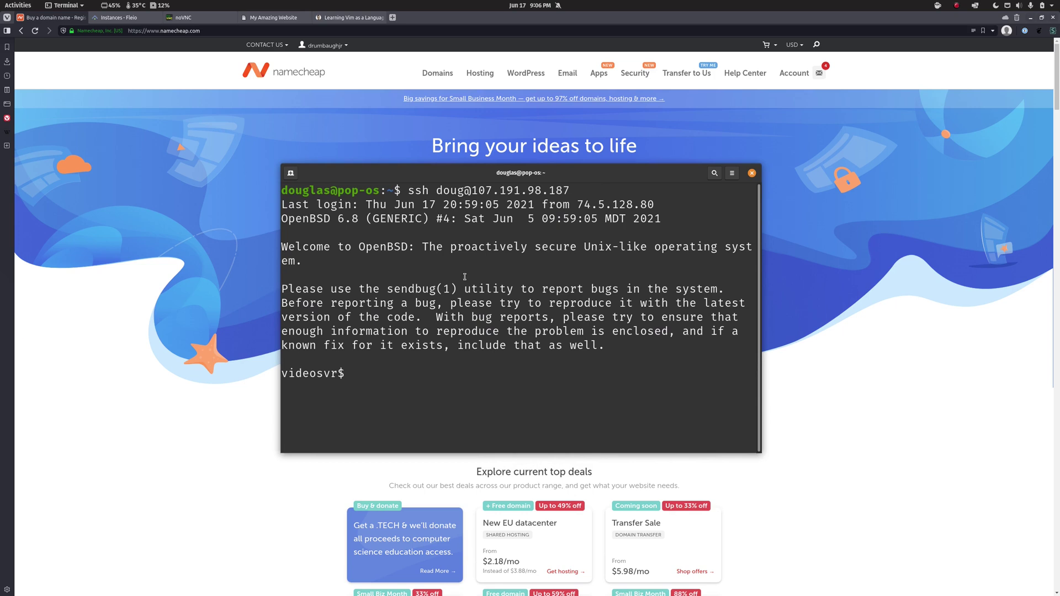
{"action": "left_click_drag", "start_coordinate": [570, 191], "coordinate": [471, 192]}
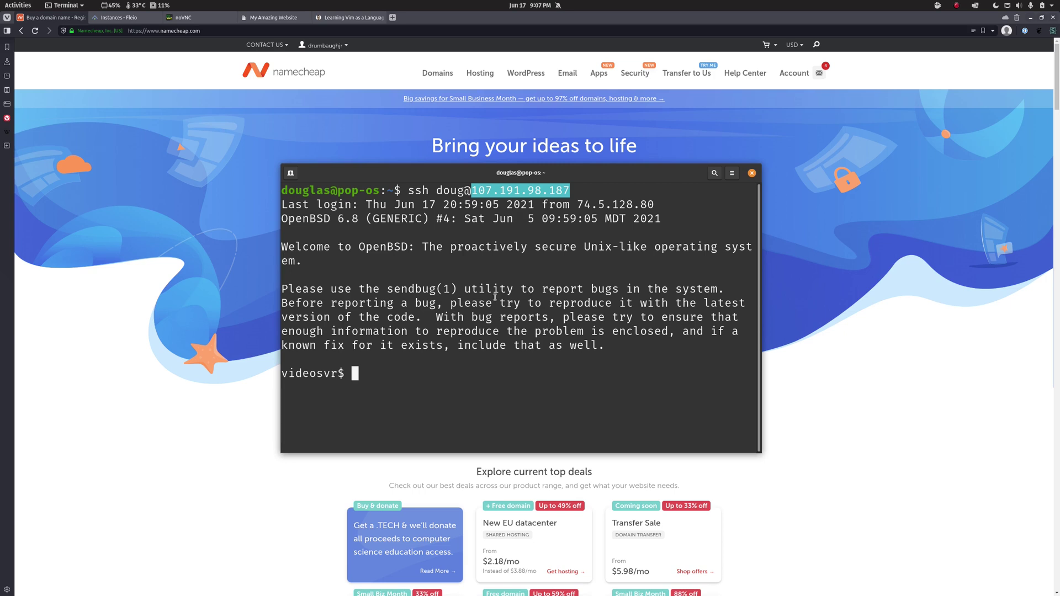
{"action": "left_click_drag", "start_coordinate": [571, 190], "coordinate": [472, 192]}
{"action": "left_click_drag", "start_coordinate": [471, 190], "coordinate": [570, 191]}
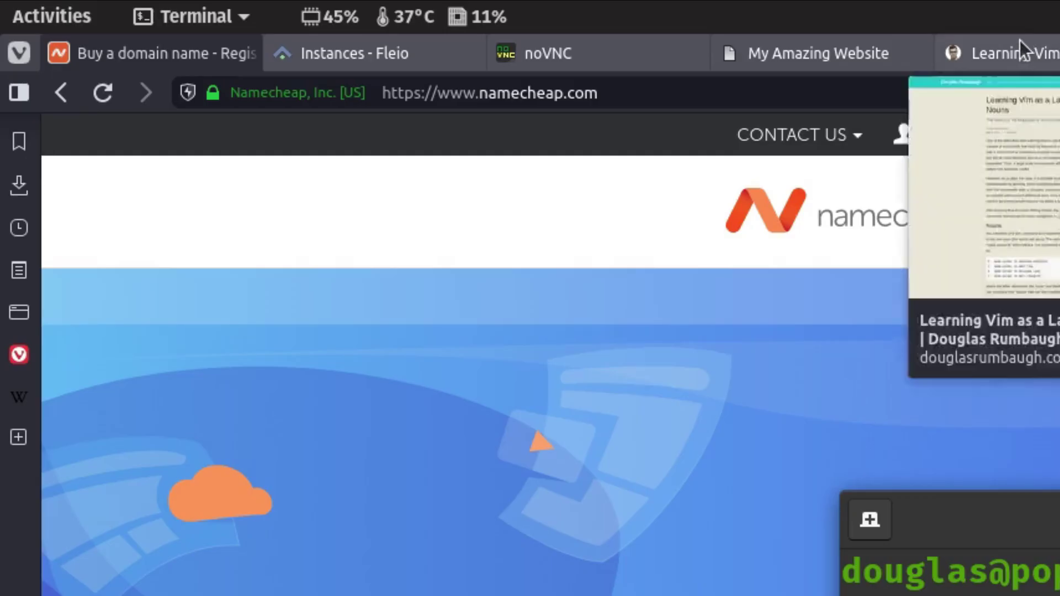
Show the douglasrumbaugh.com home page and select its domain name in the address bar.
{"action": "left_click", "coordinate": [342, 17]}
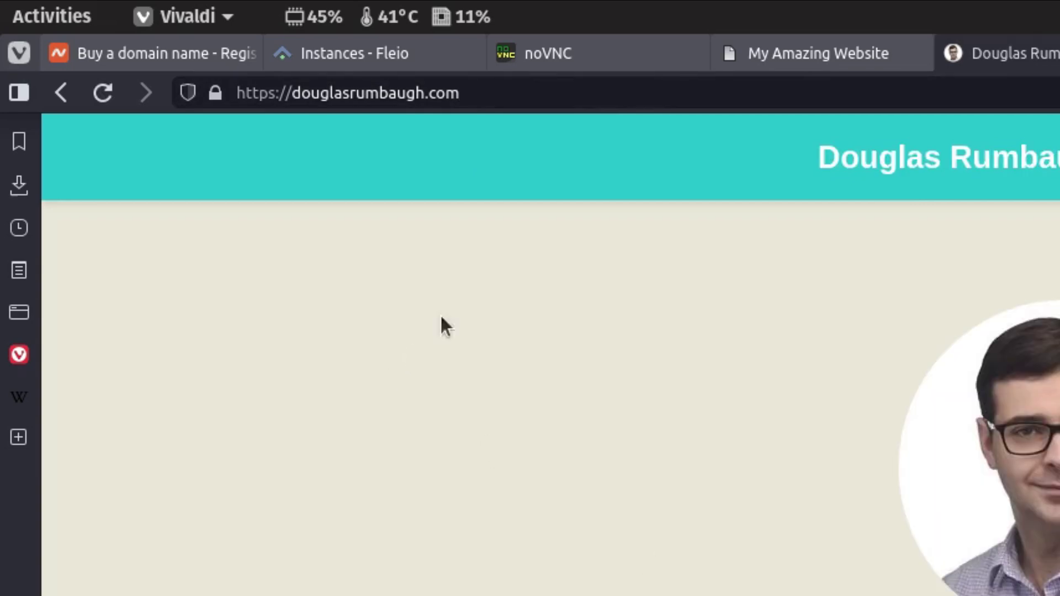
{"action": "left_click", "coordinate": [516, 99]}
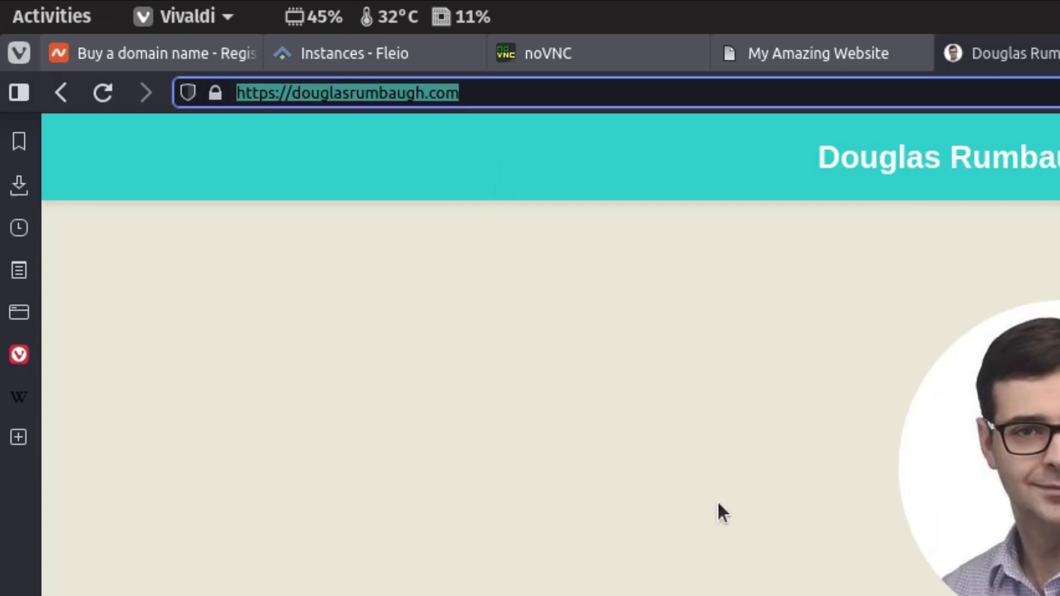
{"action": "left_click", "coordinate": [403, 137]}
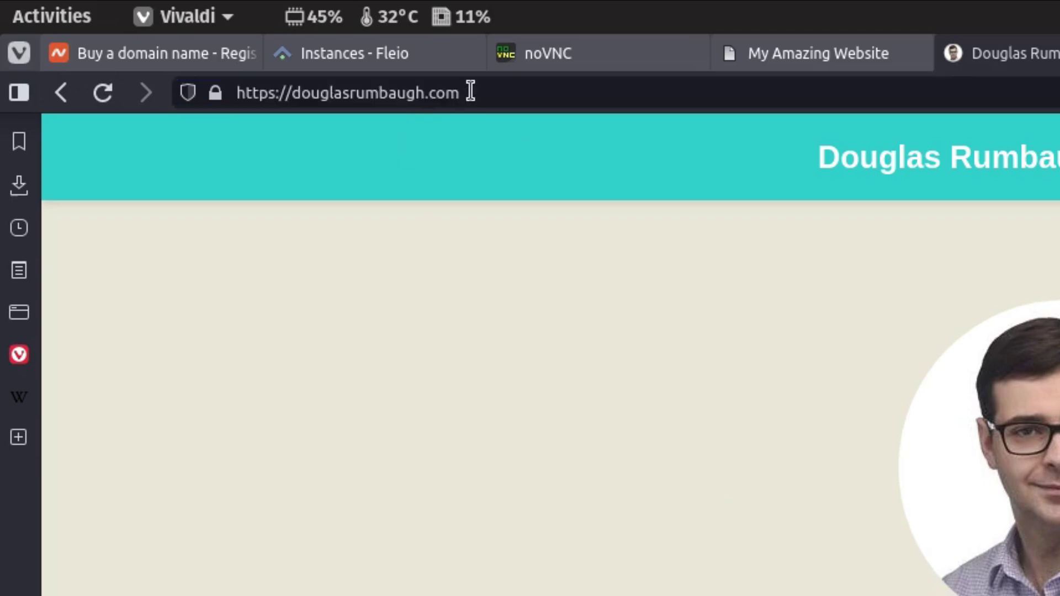
{"action": "left_click_drag", "start_coordinate": [471, 92], "coordinate": [284, 97]}
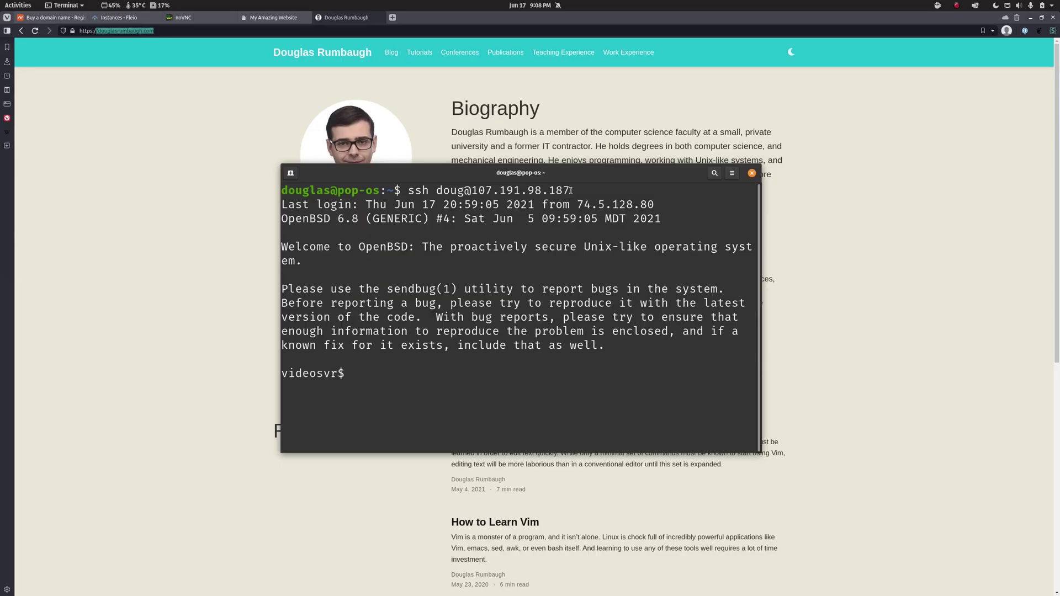
Select the server IP, type douglasrumbaugh.xyz at the terminal prompt, then go back to the Namecheap tab.
{"action": "left_click_drag", "start_coordinate": [571, 191], "coordinate": [471, 192]}
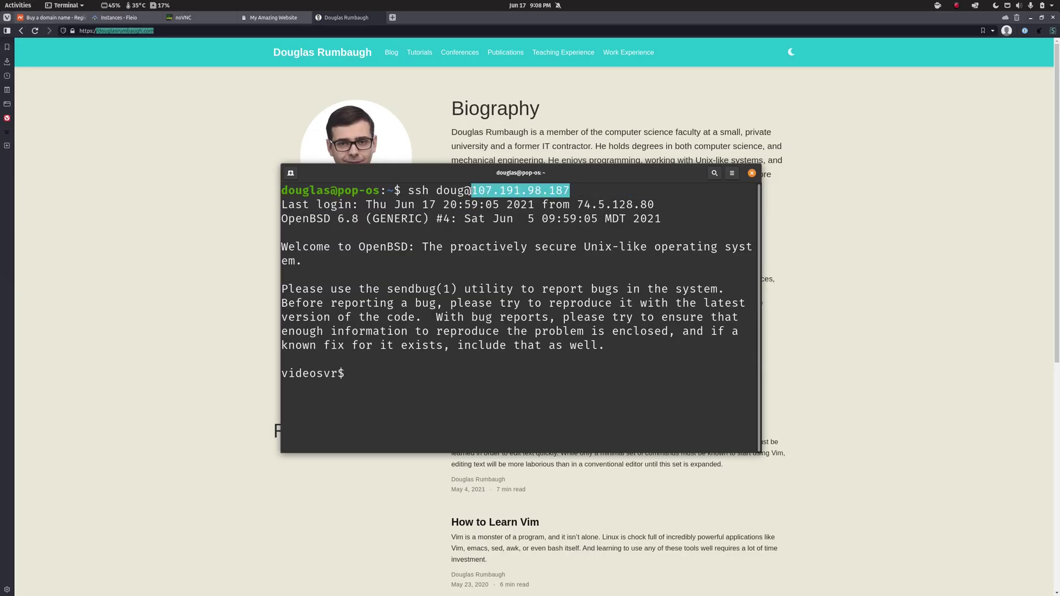
{"action": "left_click", "coordinate": [495, 372]}
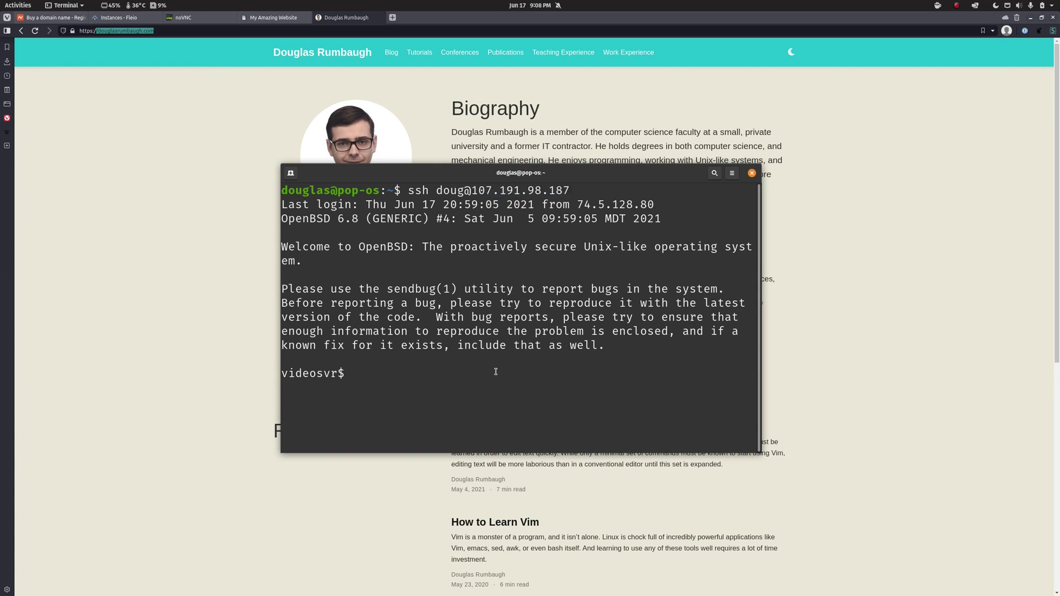
{"action": "type", "text": "douglasrumbaugh.xyz"}
{"action": "left_click", "coordinate": [52, 17]}
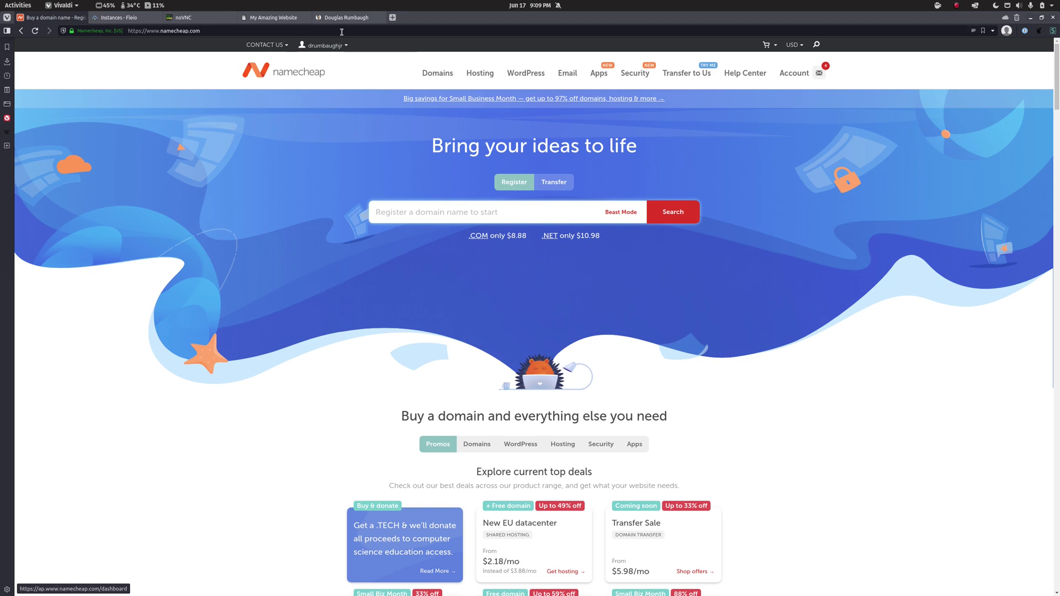
From the Namecheap Dashboard, manage douglasrumbaugh.xyz to reach its empty Advanced DNS records.
{"action": "mouse_move", "coordinate": [324, 46]}
{"action": "left_click", "coordinate": [315, 141]}
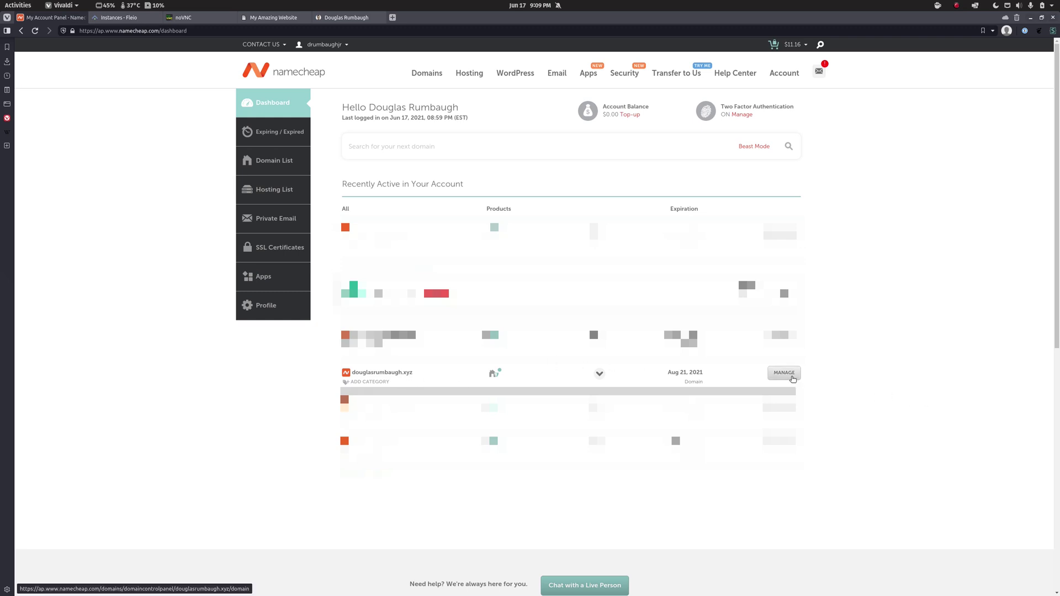
{"action": "left_click", "coordinate": [793, 379]}
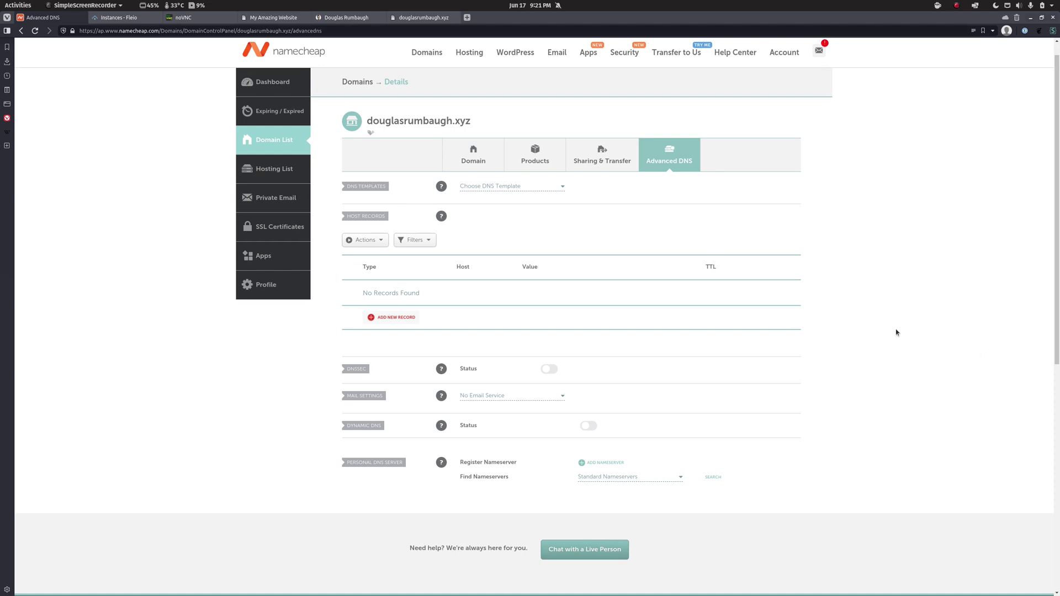
Add a new host record row for douglasrumbaugh.xyz, keeping its type as A Record.
{"action": "left_click", "coordinate": [397, 317]}
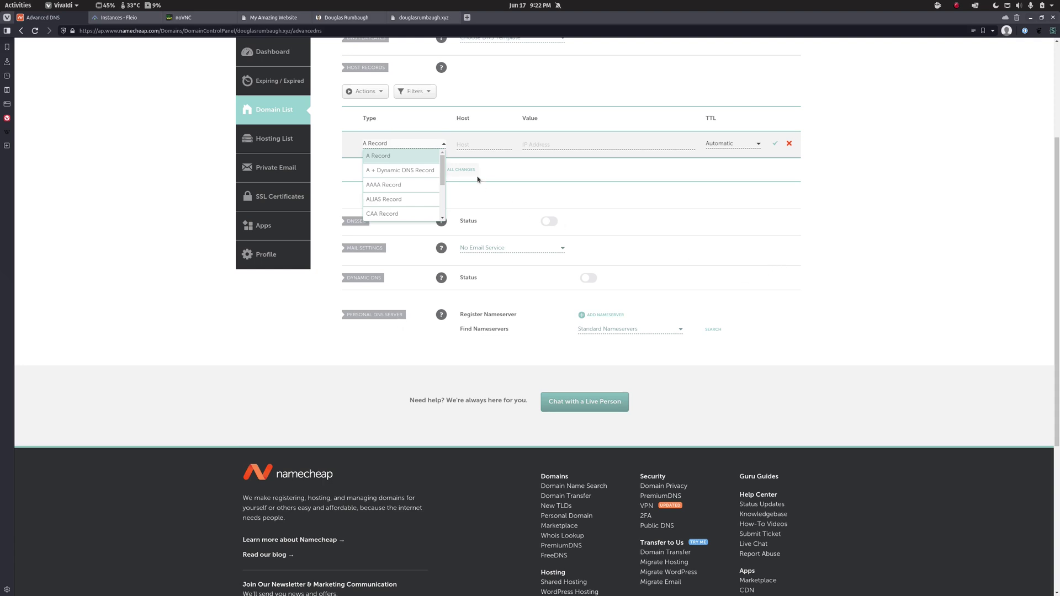
{"action": "left_click", "coordinate": [413, 162]}
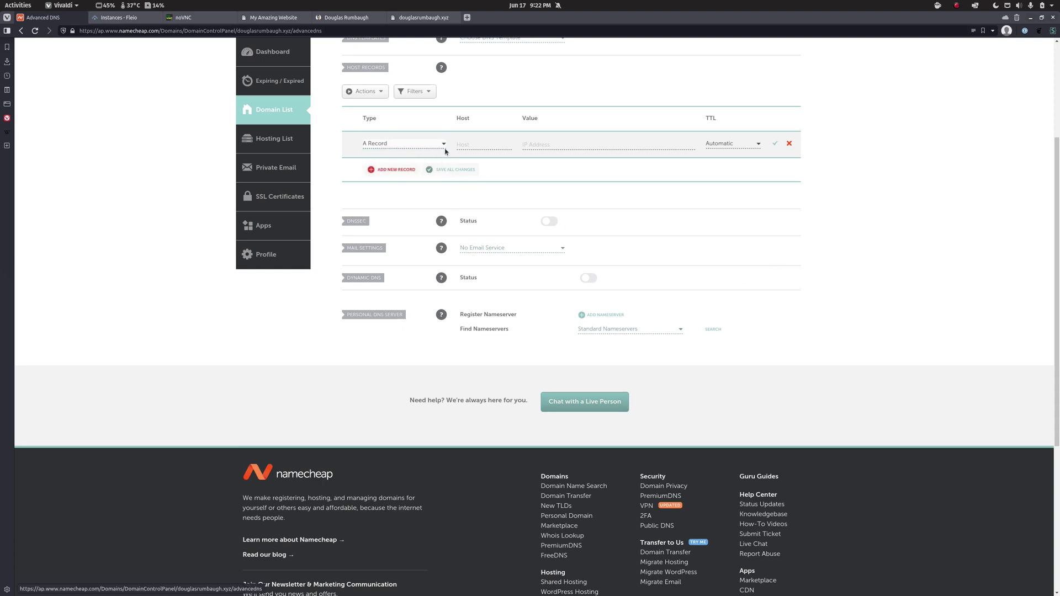
{"action": "left_click", "coordinate": [445, 146]}
{"action": "scroll", "coordinate": [421, 188], "scroll_direction": "down", "scroll_amount": 3}
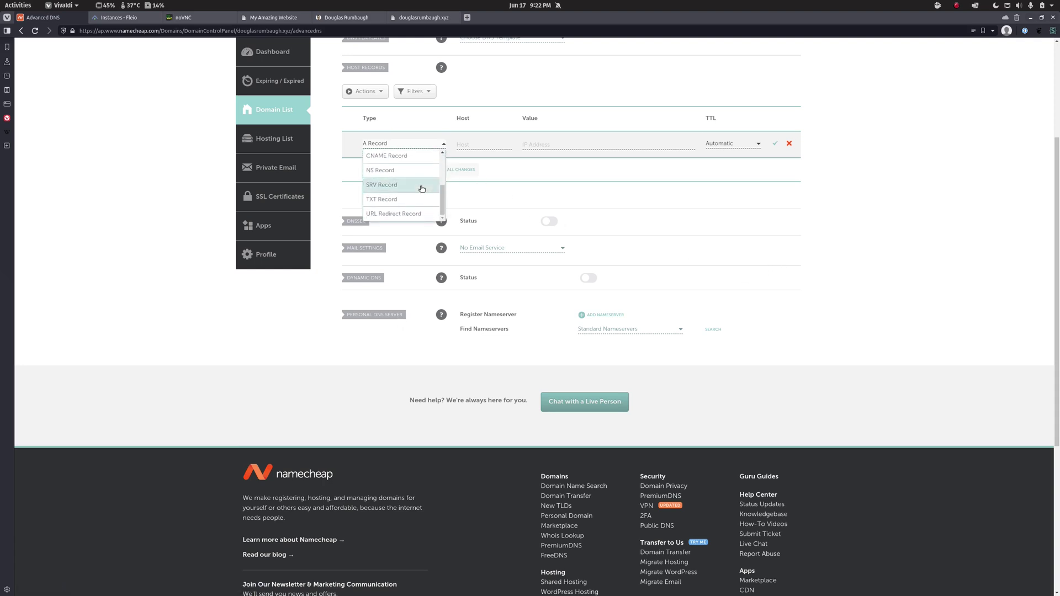
{"action": "scroll", "coordinate": [420, 188], "scroll_direction": "down", "scroll_amount": 3}
{"action": "scroll", "coordinate": [414, 205], "scroll_direction": "up", "scroll_amount": 5}
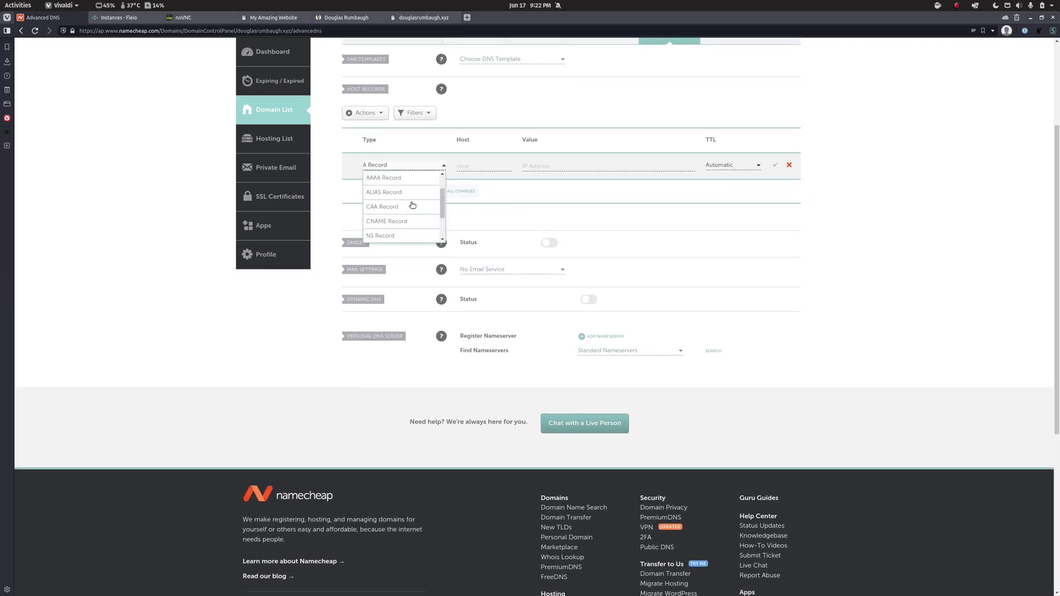
{"action": "scroll", "coordinate": [413, 206], "scroll_direction": "up", "scroll_amount": 1}
{"action": "scroll", "coordinate": [413, 206], "scroll_direction": "down", "scroll_amount": 3}
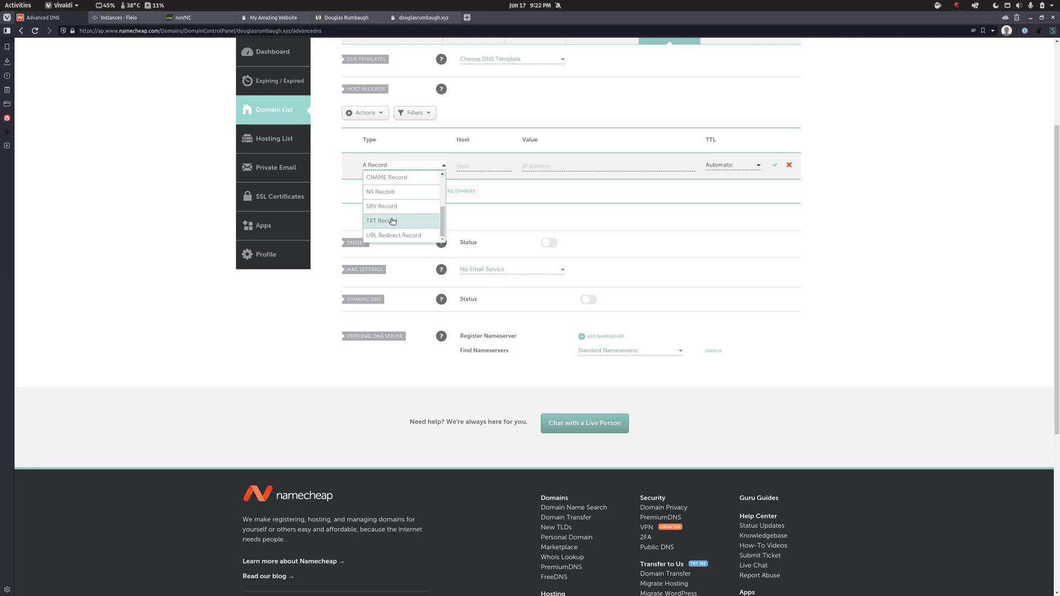
{"action": "scroll", "coordinate": [392, 221], "scroll_direction": "up", "scroll_amount": 5}
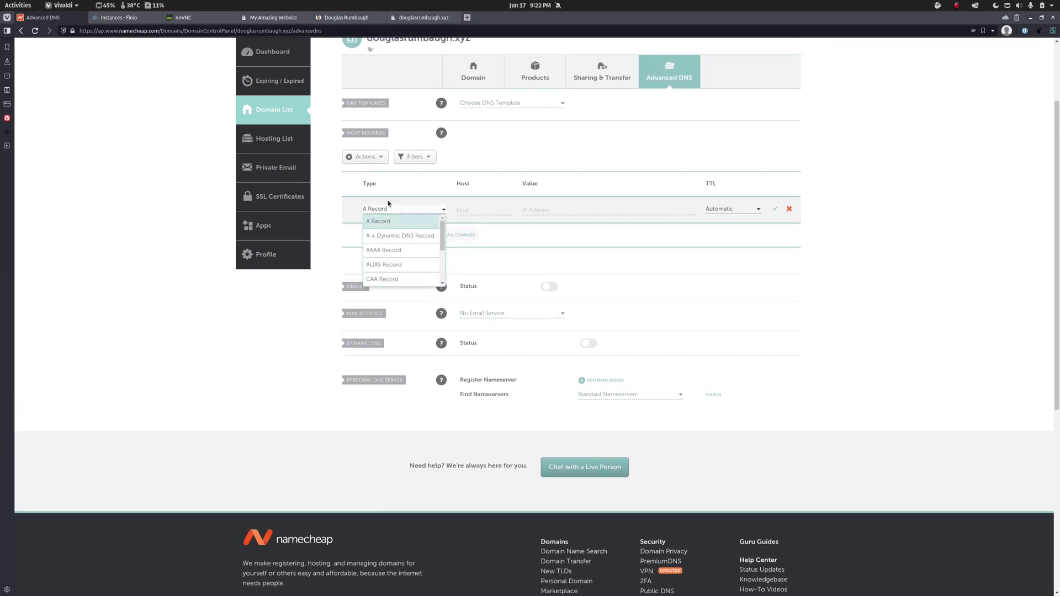
{"action": "left_click", "coordinate": [390, 223]}
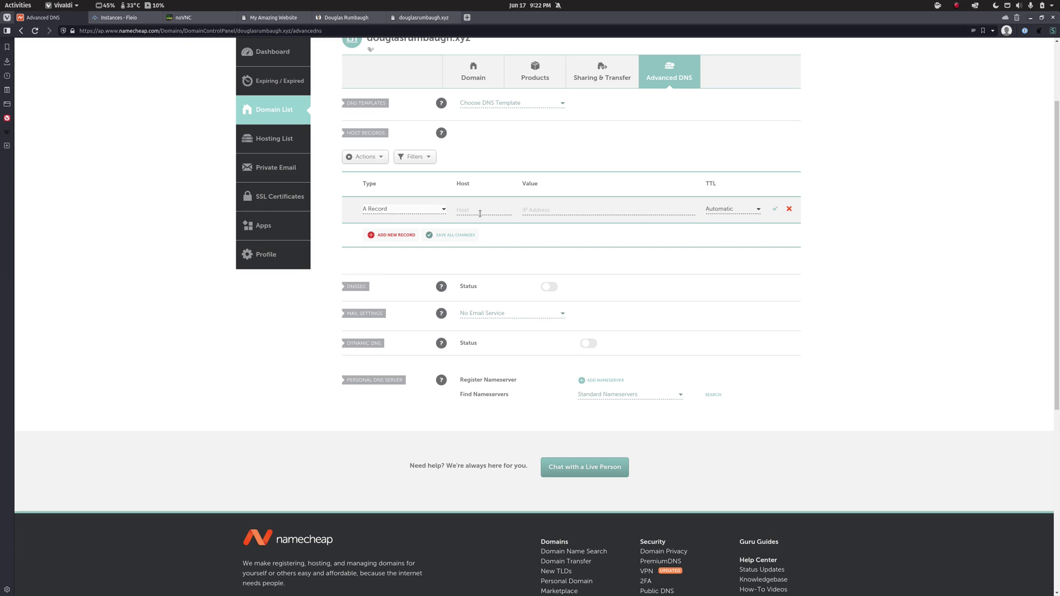
{"action": "scroll", "coordinate": [480, 214], "scroll_direction": "up", "scroll_amount": 3}
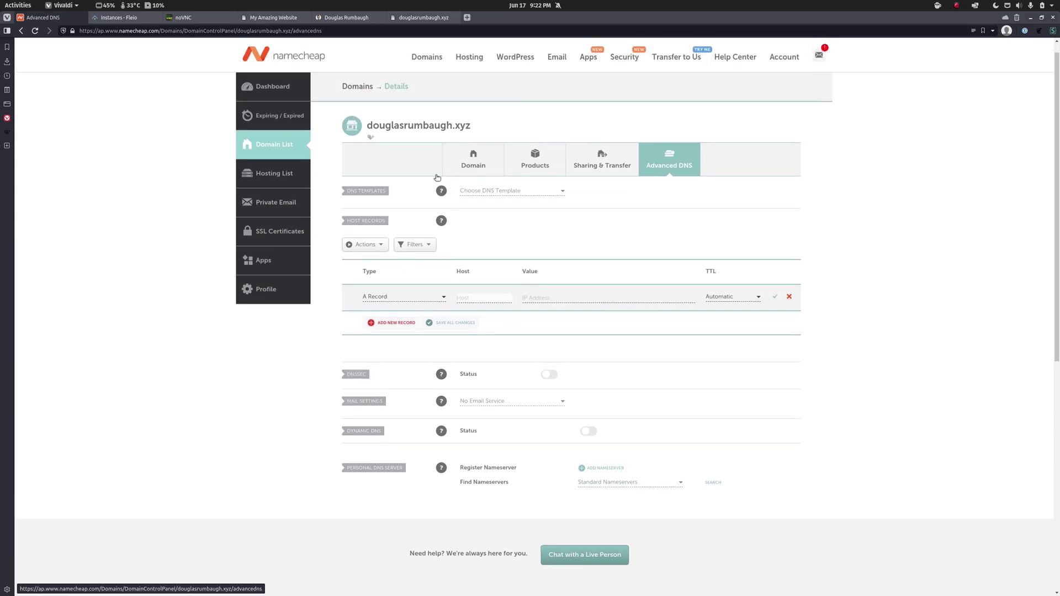
{"action": "left_click_drag", "start_coordinate": [479, 127], "coordinate": [366, 129]}
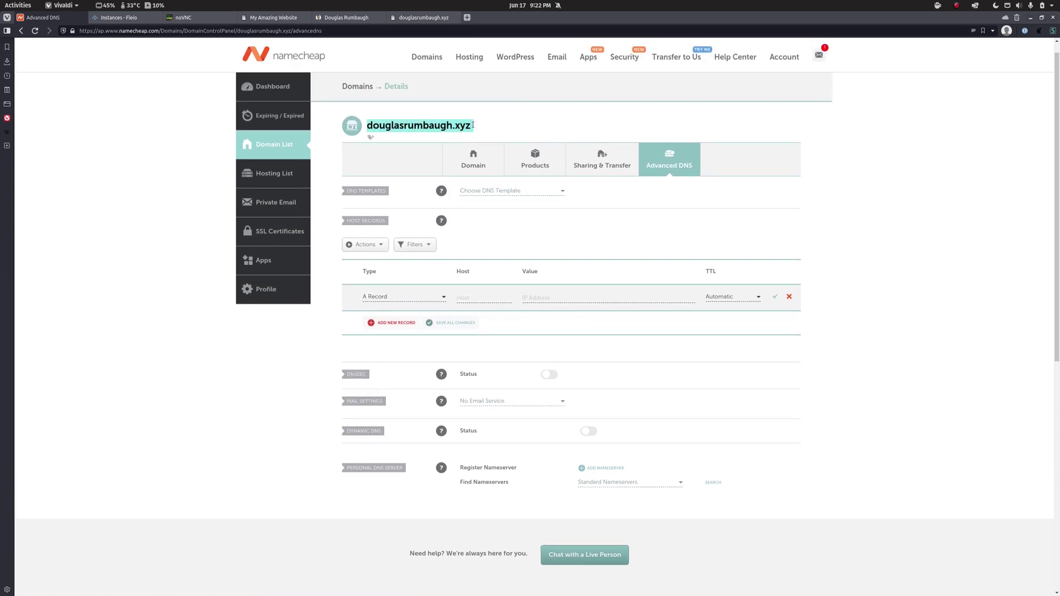
{"action": "left_click", "coordinate": [491, 298]}
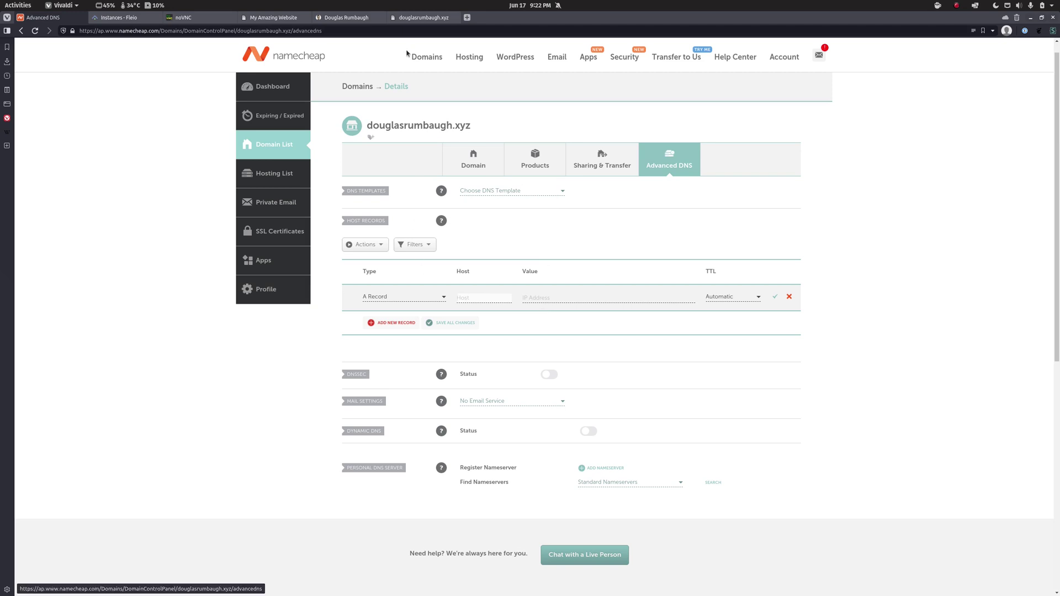
{"action": "left_click", "coordinate": [418, 18]}
{"action": "left_click", "coordinate": [226, 32]}
{"action": "key", "text": "ctrl+c"}
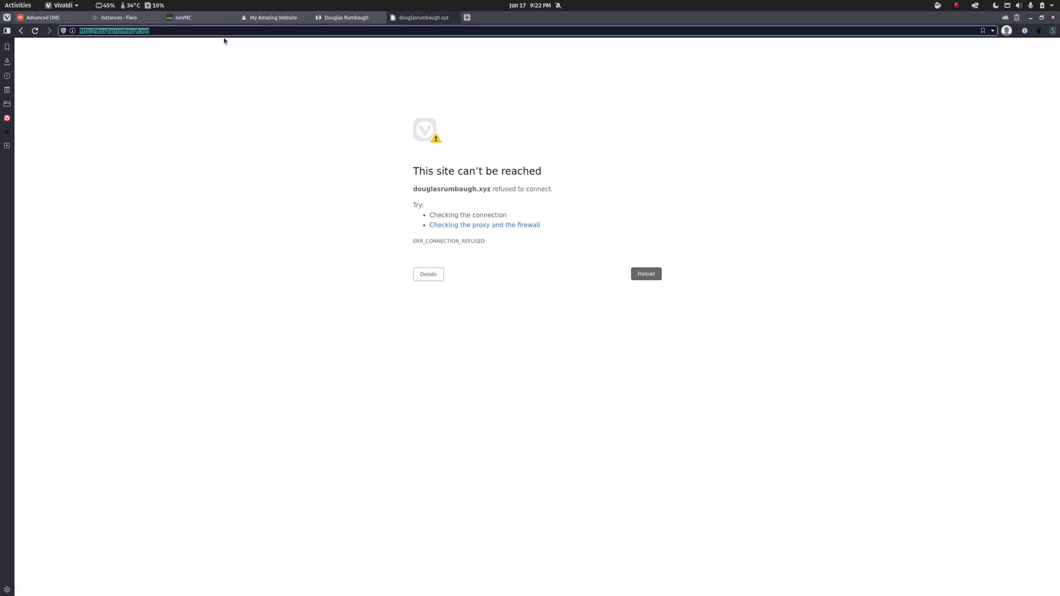
{"action": "type", "text": "blog.douglasrumbaugh."}
{"action": "key", "text": "BackSpace"}
{"action": "key", "text": "BackSpace"}
{"action": "key", "text": "BackSpace"}
{"action": "key", "text": "BackSpace"}
{"action": "key", "text": "BackSpace"}
{"action": "type", "text": "store"}
{"action": "key", "text": "ctrl+a"}
{"action": "key", "text": "BackSpace"}
{"action": "key", "text": "ctrl+v"}
{"action": "type", "text": "douglasr"}
{"action": "key", "text": "ctrl+a"}
{"action": "type", "text": "douglasrumbaugh.xyzwww."}
{"action": "key", "text": "ctrl+Tab"}
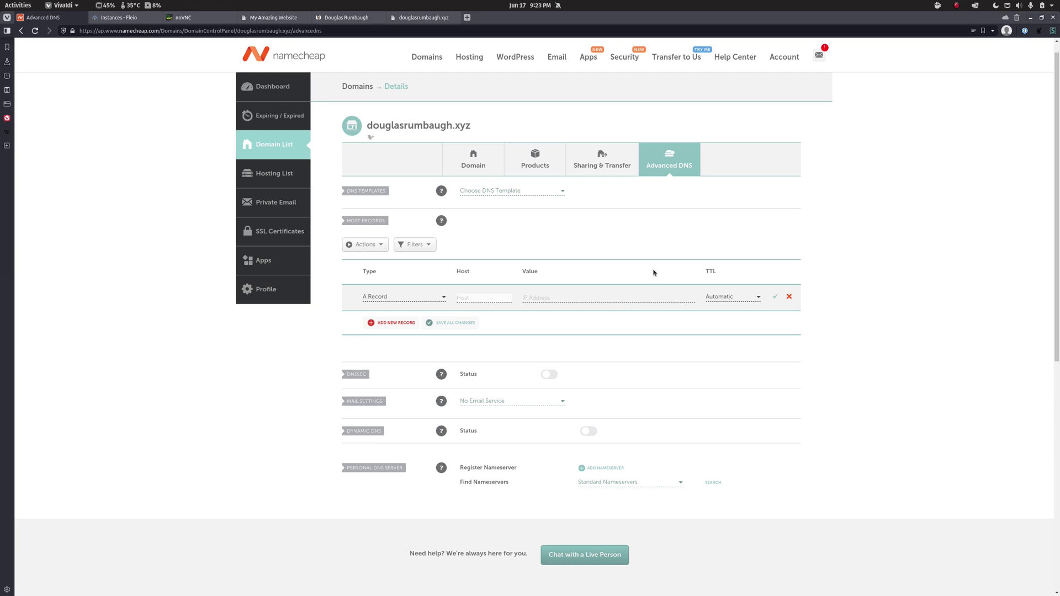
Fill the A Record with host @ and pasted value 107.191.98.187, then save it.
{"action": "type", "text": "@"}
{"action": "key", "text": "Tab"}
{"action": "type", "text": "107.191.98.187"}
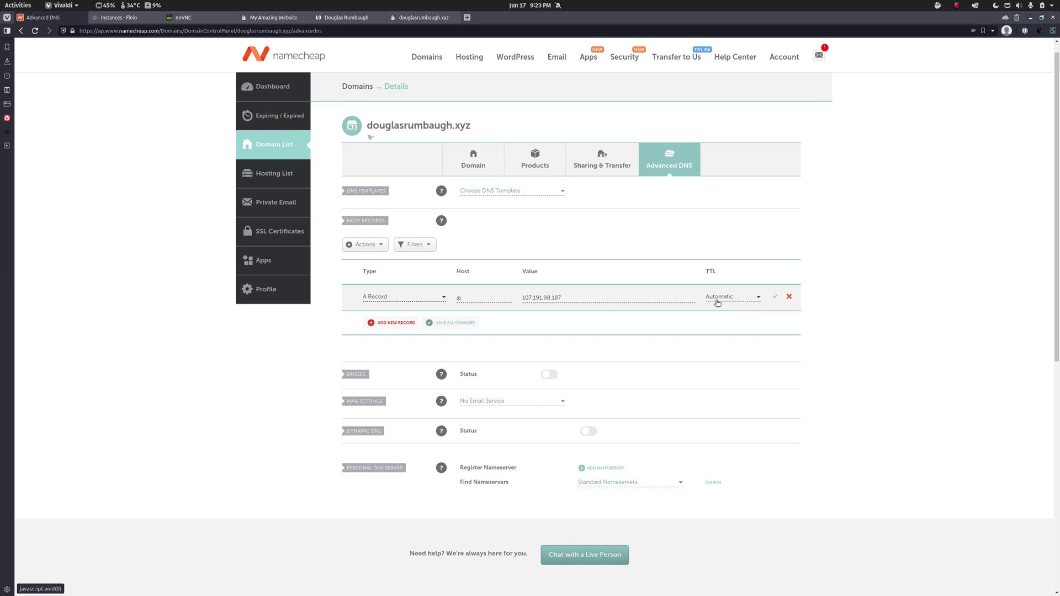
{"action": "key", "text": "Return"}
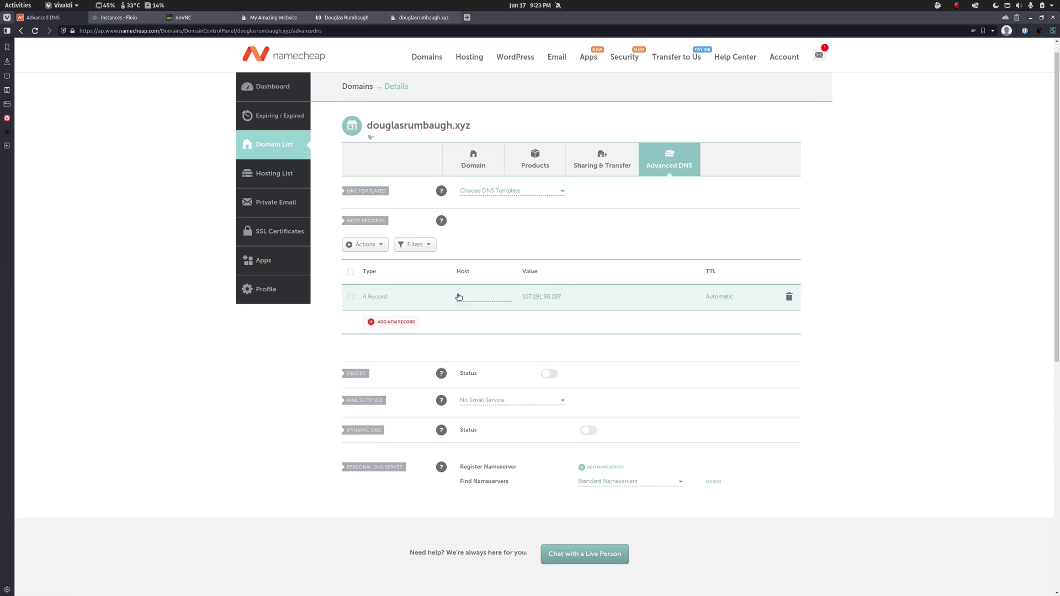
Add and save a second A Record with host www and value 107.191.98.187.
{"action": "left_click", "coordinate": [388, 322]}
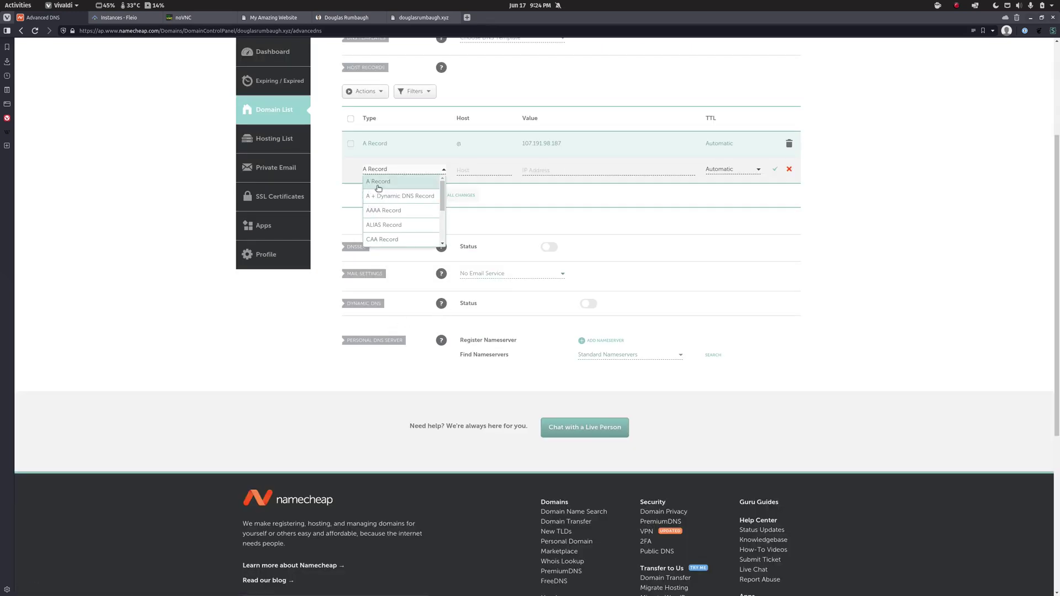
{"action": "left_click", "coordinate": [379, 182]}
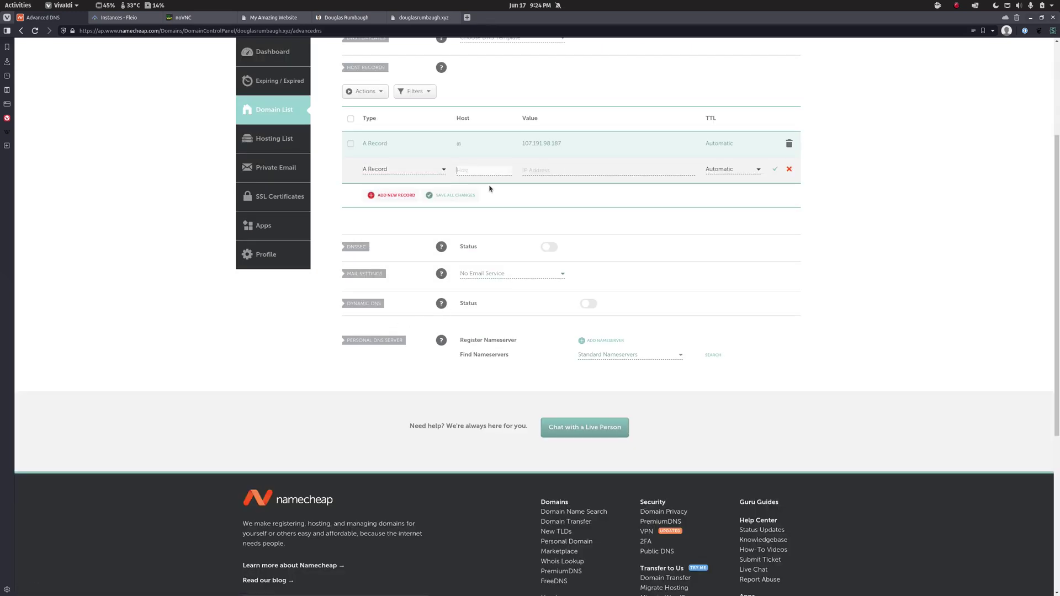
{"action": "type", "text": "www"}
{"action": "key", "text": "Tab"}
{"action": "type", "text": "107.191.98.187"}
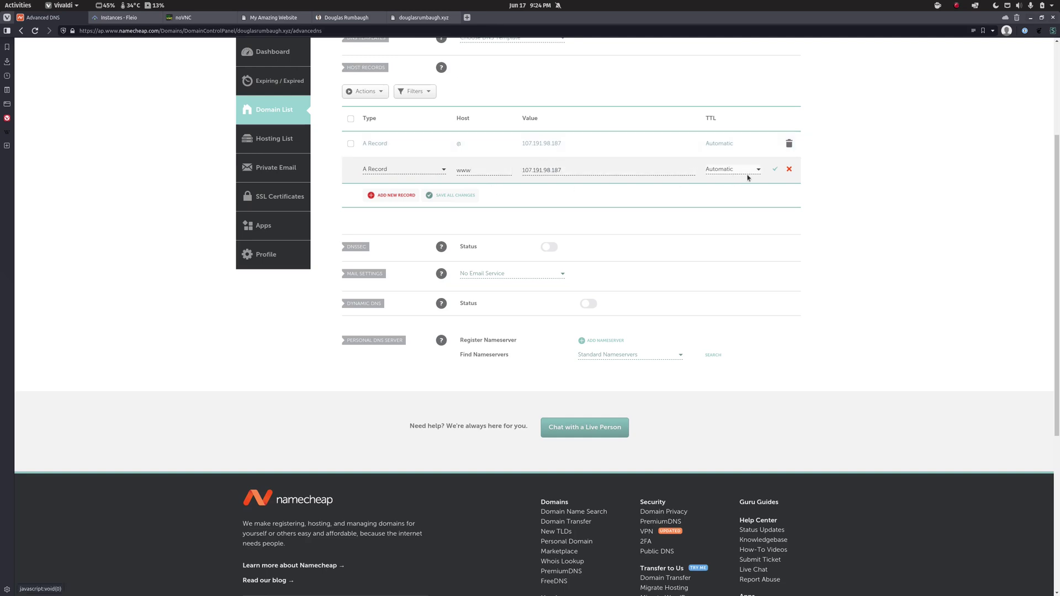
{"action": "left_click", "coordinate": [773, 171]}
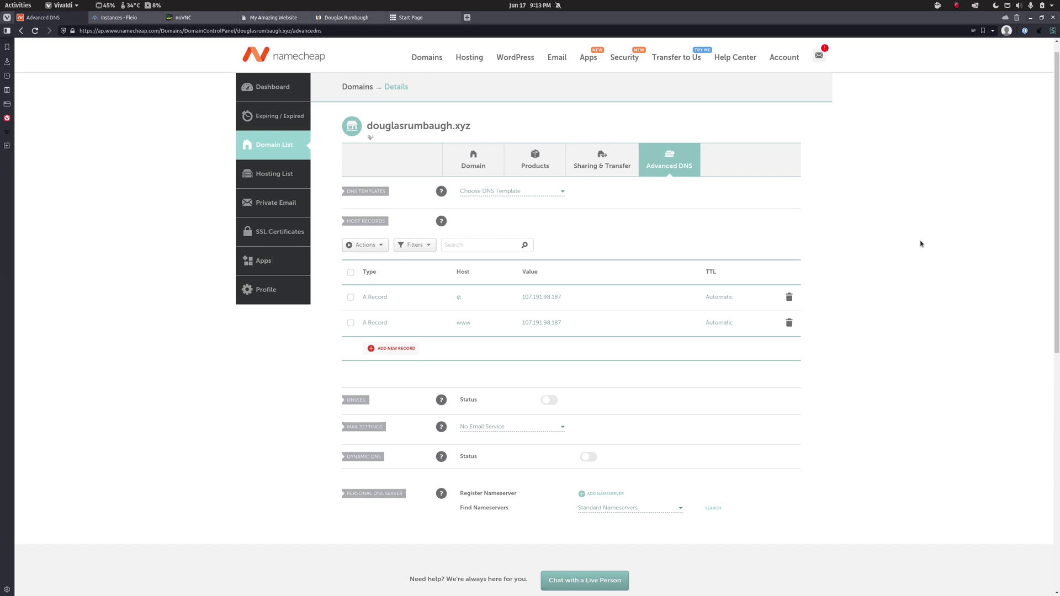
{"action": "scroll", "coordinate": [734, 166], "scroll_direction": "down", "scroll_amount": 2}
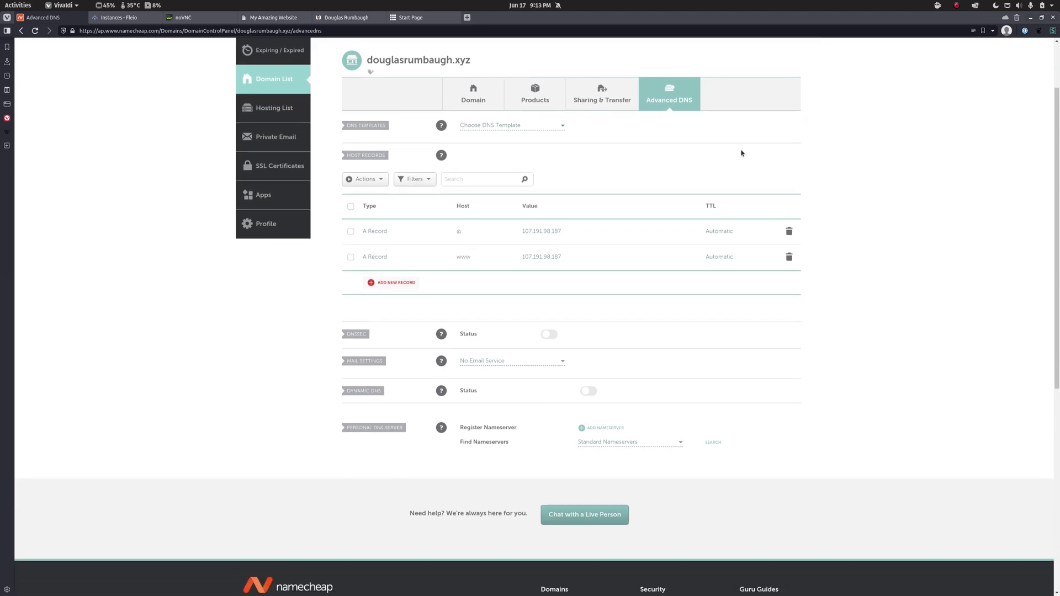
{"action": "scroll", "coordinate": [628, 224], "scroll_direction": "up", "scroll_amount": 4}
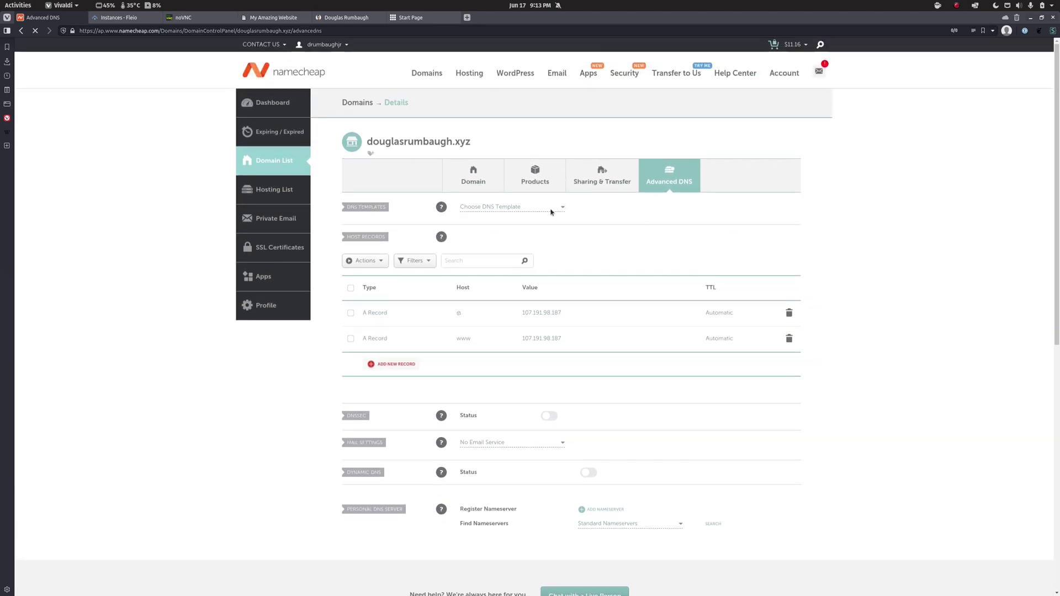
{"action": "left_click", "coordinate": [502, 175]}
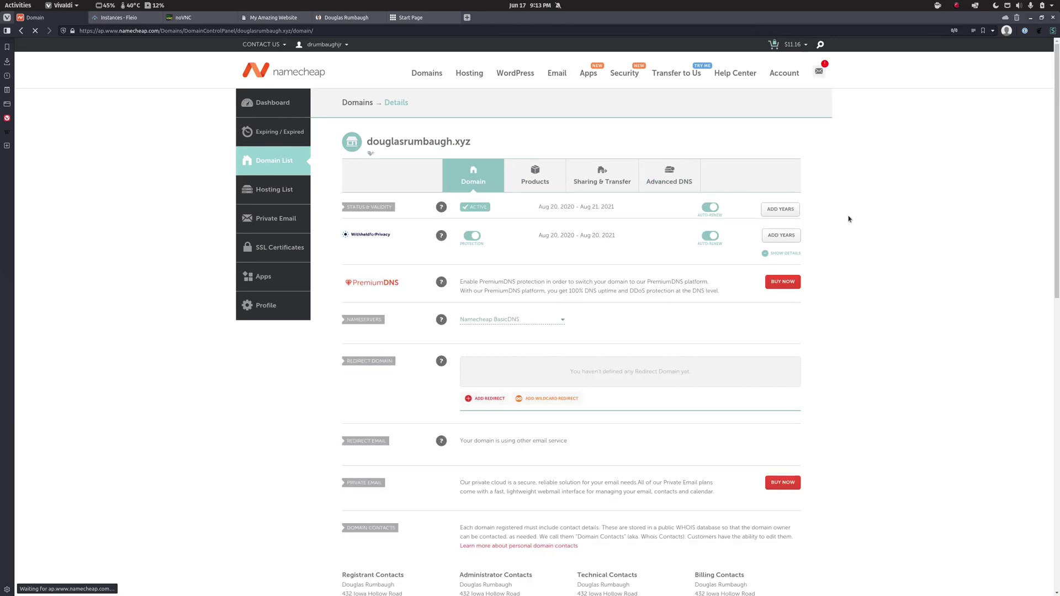
{"action": "left_click", "coordinate": [672, 177]}
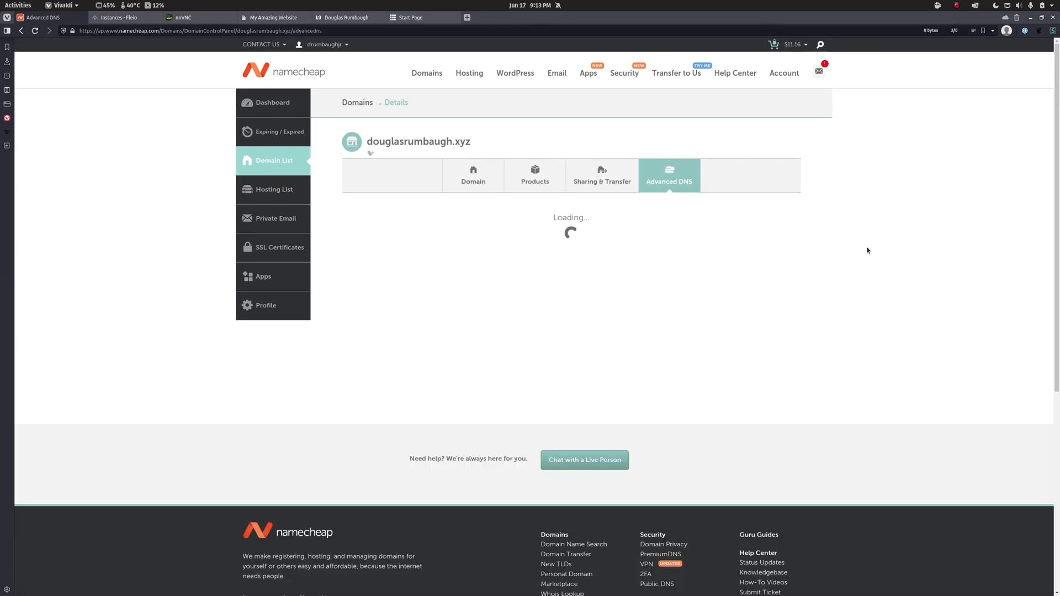
{"action": "scroll", "coordinate": [896, 257], "scroll_direction": "down", "scroll_amount": 2}
{"action": "scroll", "coordinate": [895, 258], "scroll_direction": "up", "scroll_amount": 2}
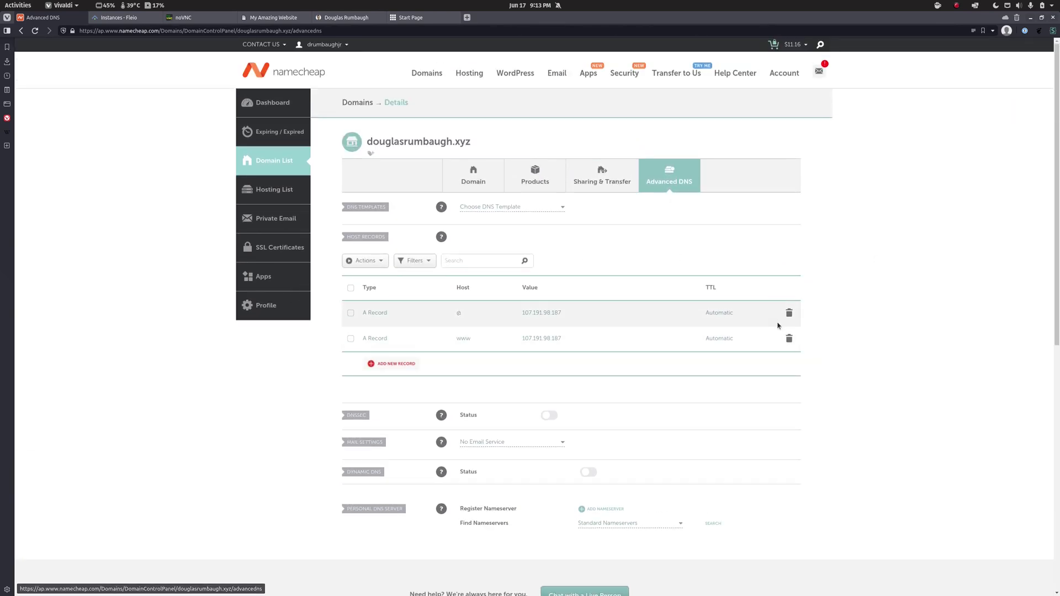
Bring the terminal forward, exit the old SSH session and clear the screen with cls.
{"action": "key", "text": "super"}
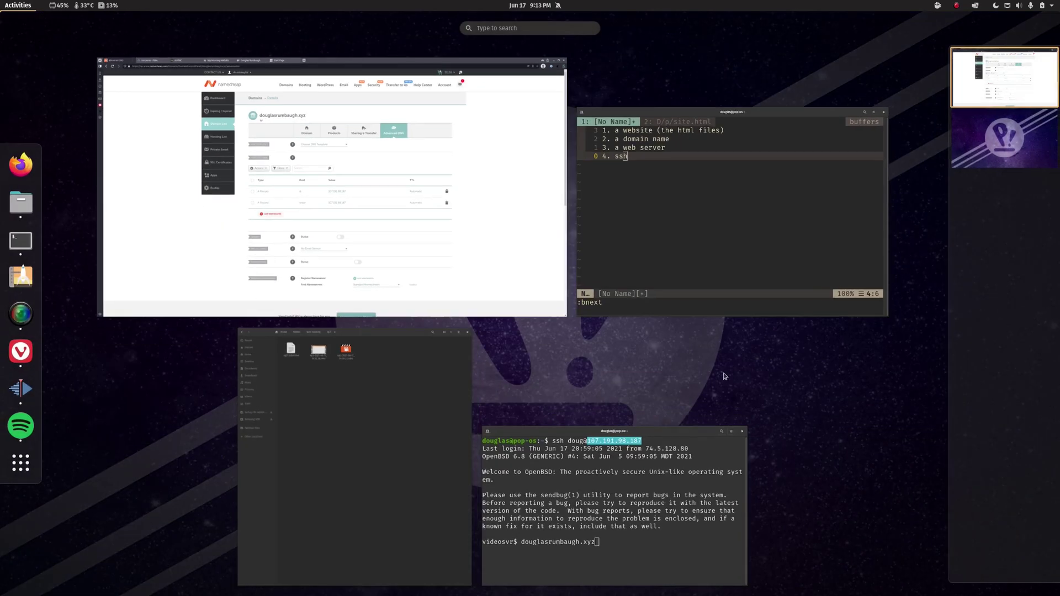
{"action": "left_click", "coordinate": [635, 420]}
{"action": "left_click_drag", "start_coordinate": [761, 334], "coordinate": [676, 148]}
{"action": "key", "text": "BackSpace"}
{"action": "key", "text": "BackSpace"}
{"action": "key", "text": "BackSpace"}
{"action": "key", "text": "BackSpace"}
{"action": "key", "text": "BackSpace"}
{"action": "key", "text": "BackSpace"}
{"action": "key", "text": "BackSpace"}
{"action": "key", "text": "BackSpace"}
{"action": "key", "text": "BackSpace"}
{"action": "key", "text": "BackSpace"}
{"action": "key", "text": "BackSpace"}
{"action": "key", "text": "BackSpace"}
{"action": "key", "text": "BackSpace"}
{"action": "key", "text": "BackSpace"}
{"action": "key", "text": "BackSpace"}
{"action": "key", "text": "BackSpace"}
{"action": "key", "text": "BackSpace"}
{"action": "key", "text": "BackSpace"}
{"action": "key", "text": "BackSpace"}
{"action": "type", "text": "exit"}
{"action": "key", "text": "Return"}
{"action": "type", "text": "cls"}
{"action": "key", "text": "Return"}
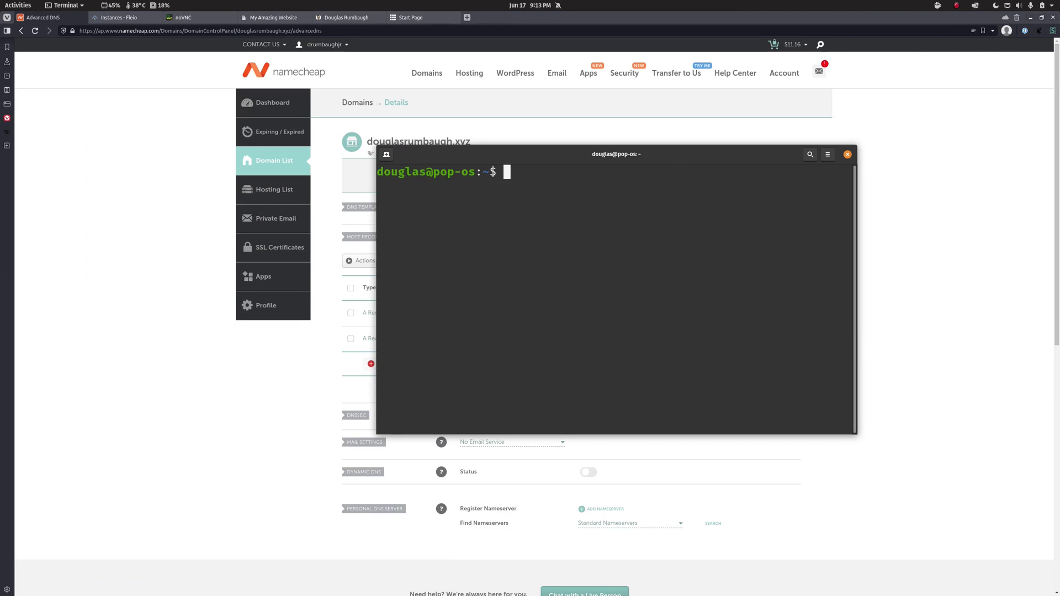
{"action": "mouse_move", "coordinate": [722, 195]}
{"action": "left_mouse_down"}
{"action": "mouse_move", "coordinate": [821, 253]}
{"action": "mouse_move", "coordinate": [847, 353]}
{"action": "mouse_move", "coordinate": [913, 180]}
{"action": "mouse_move", "coordinate": [849, 353]}
{"action": "mouse_move", "coordinate": [777, 357]}
{"action": "mouse_move", "coordinate": [710, 189]}
{"action": "left_mouse_up"}
SSH into the server by the name douglasrumbaugh.xyz and accept its host key with yes.
{"action": "type", "text": "ssh doug@douglasrumbaugh.xyz"}
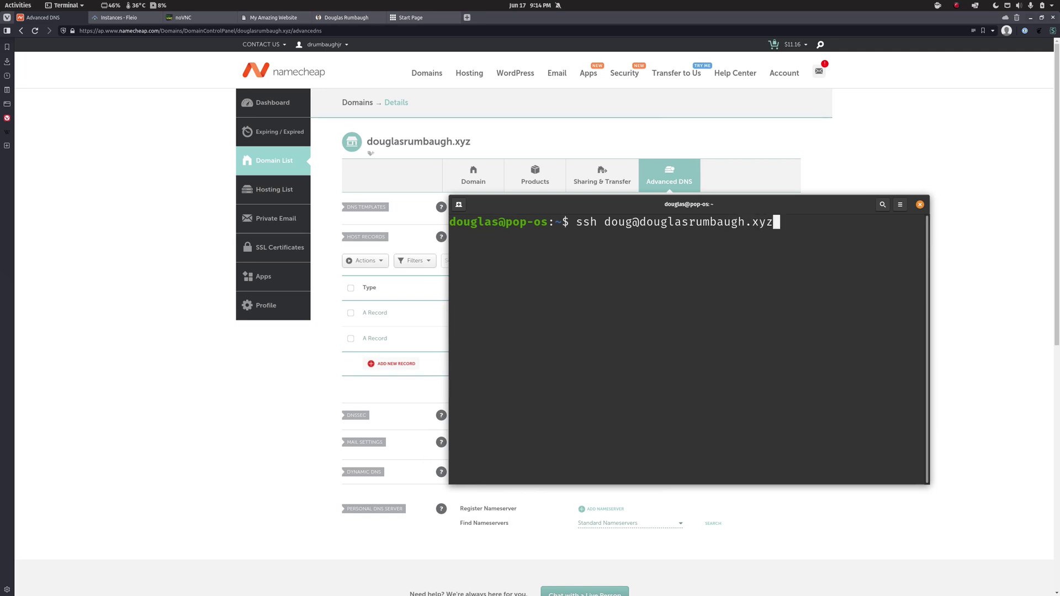
{"action": "key", "text": "Return"}
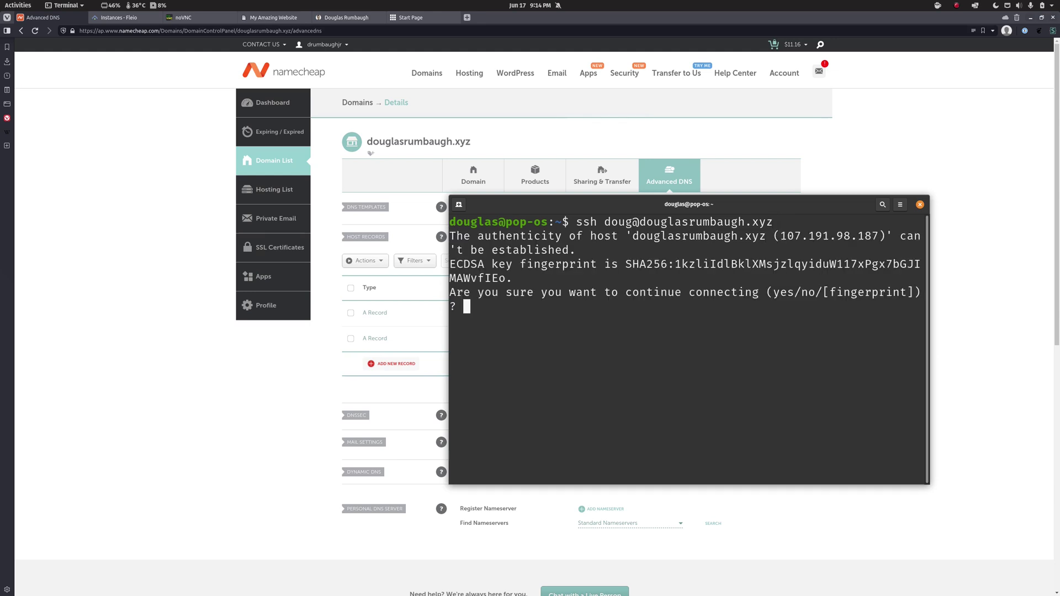
{"action": "type", "text": "yes"}
{"action": "key", "text": "Return"}
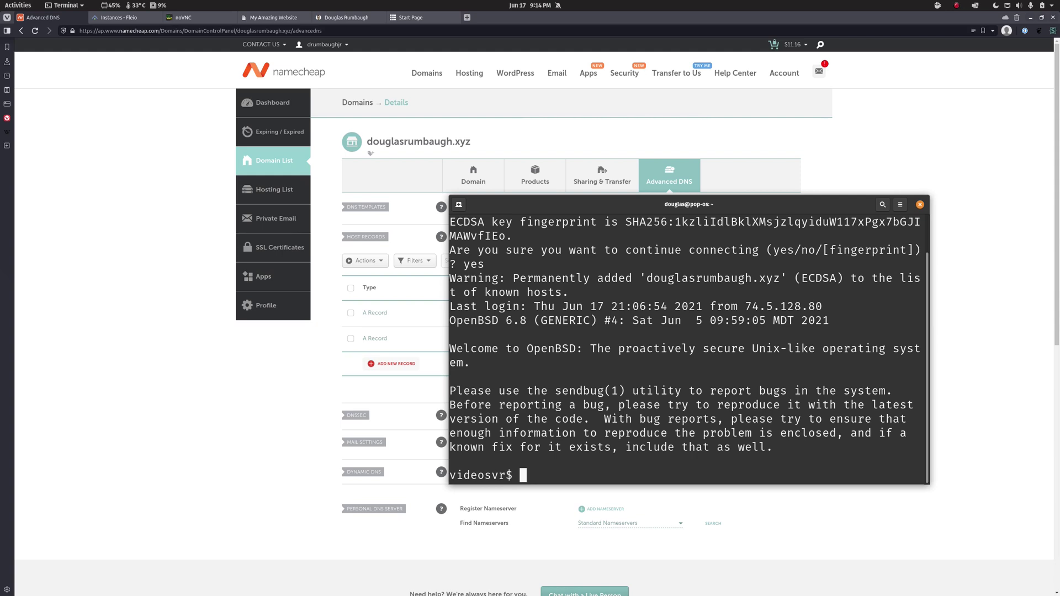
Load douglasrumbaugh.xyz in the Start Page tab and compare it with the My Amazing Website tab.
{"action": "left_click", "coordinate": [412, 17]}
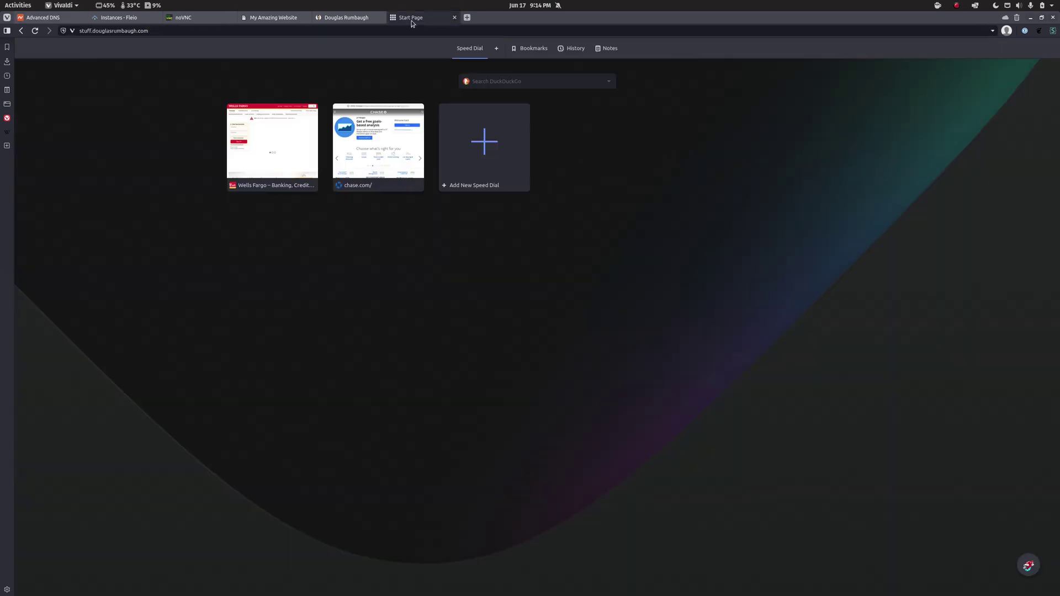
{"action": "type", "text": "douglas"}
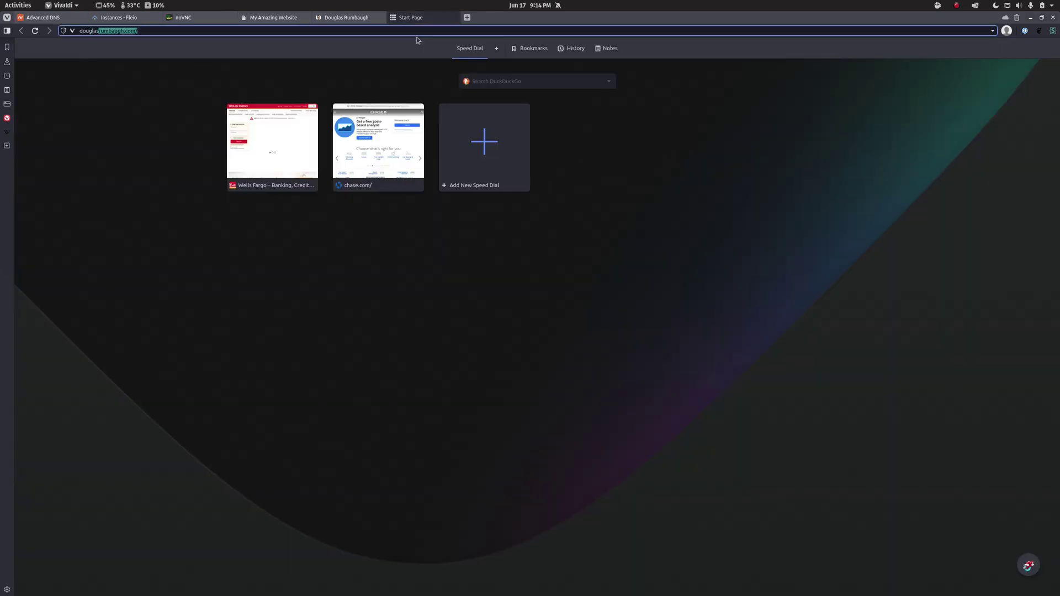
{"action": "type", "text": "rumbaugh.zyx"}
{"action": "key", "text": "Return"}
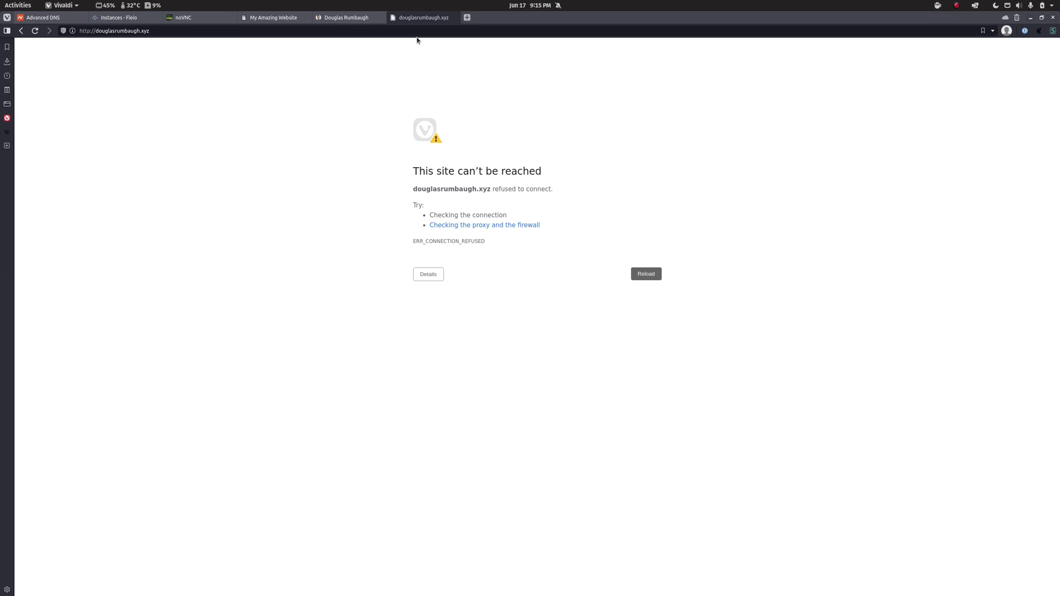
{"action": "left_click", "coordinate": [264, 17]}
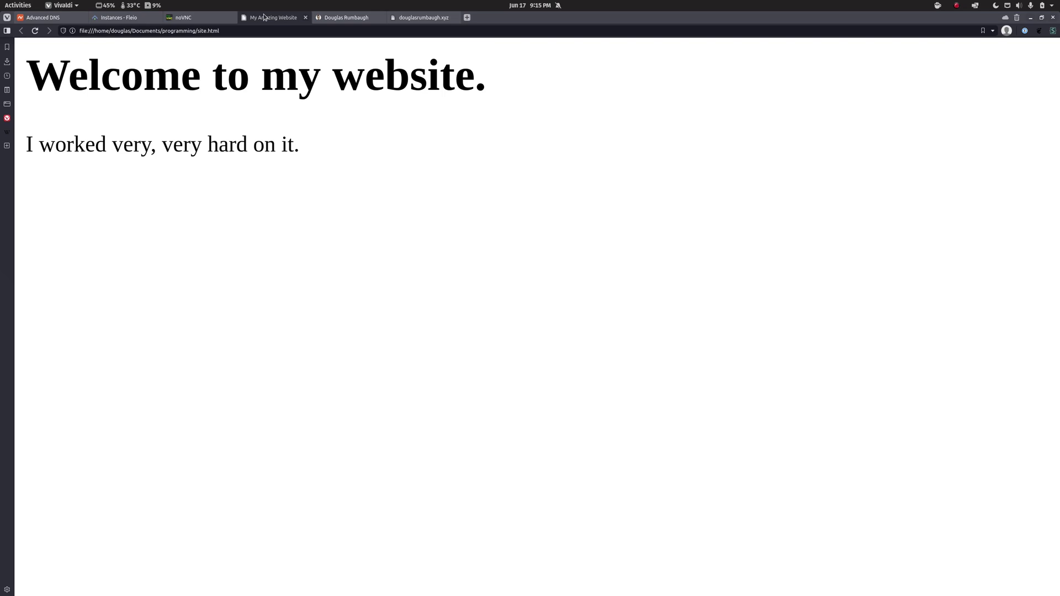
{"action": "left_click", "coordinate": [426, 17]}
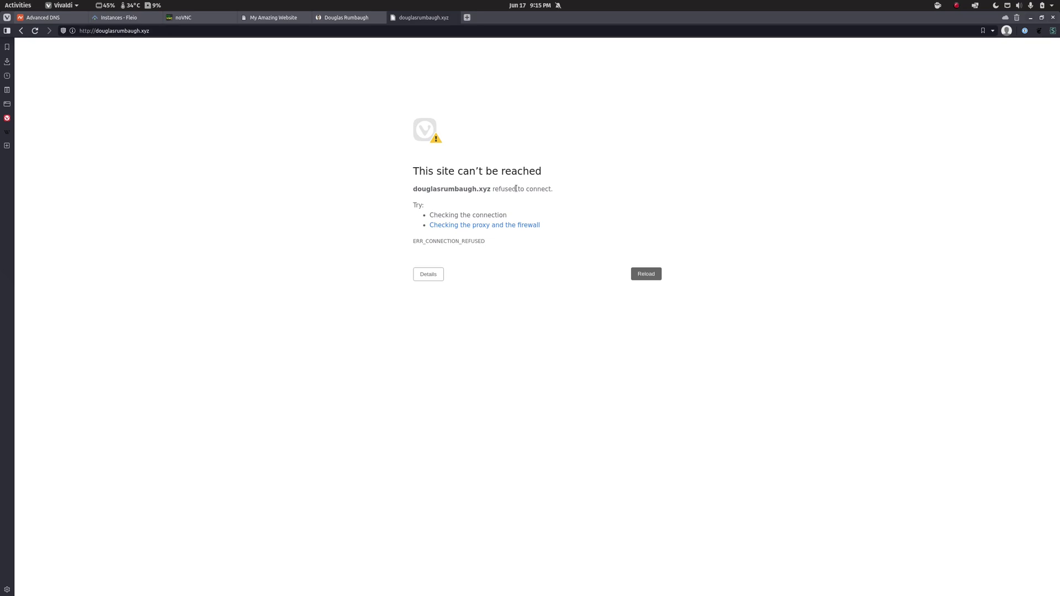
Open the @ and www A records for editing and check their hosts and 107.191.98.187 values.
{"action": "left_click", "coordinate": [41, 18]}
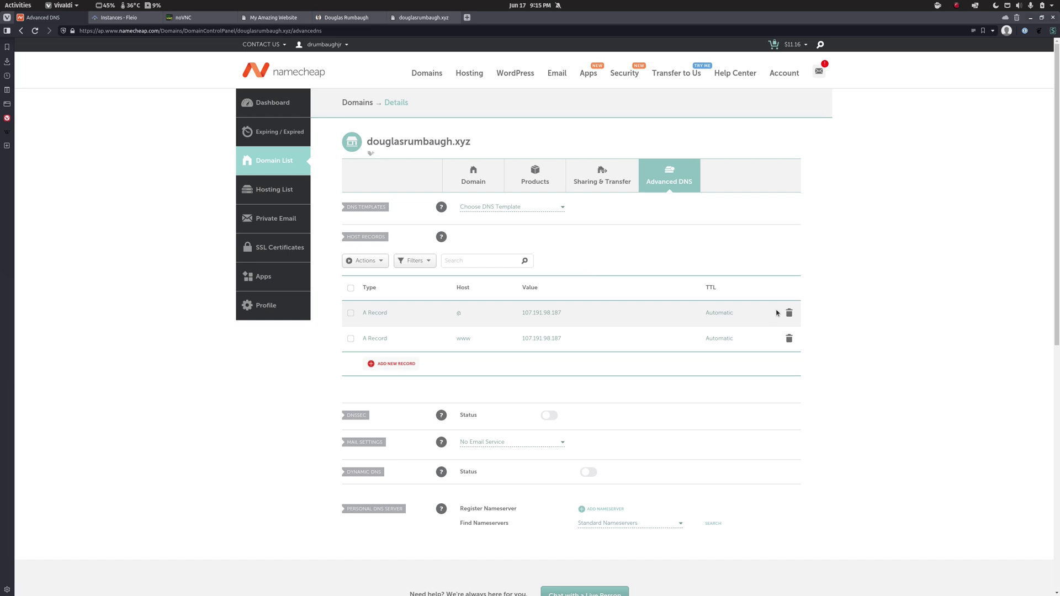
{"action": "left_click_drag", "start_coordinate": [753, 345], "coordinate": [353, 312]}
{"action": "left_click", "coordinate": [630, 341]}
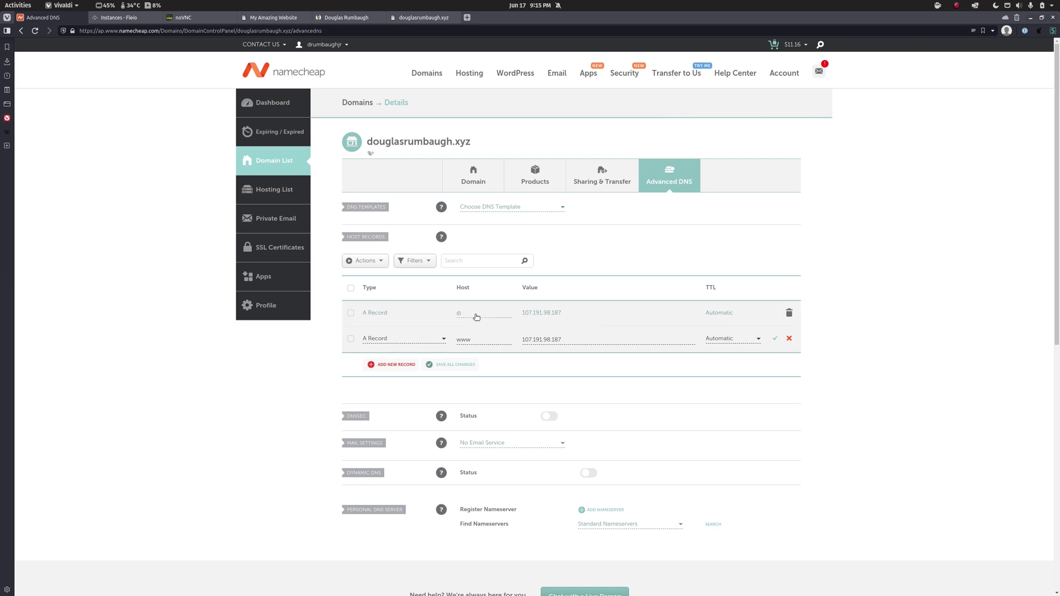
{"action": "left_click", "coordinate": [477, 317]}
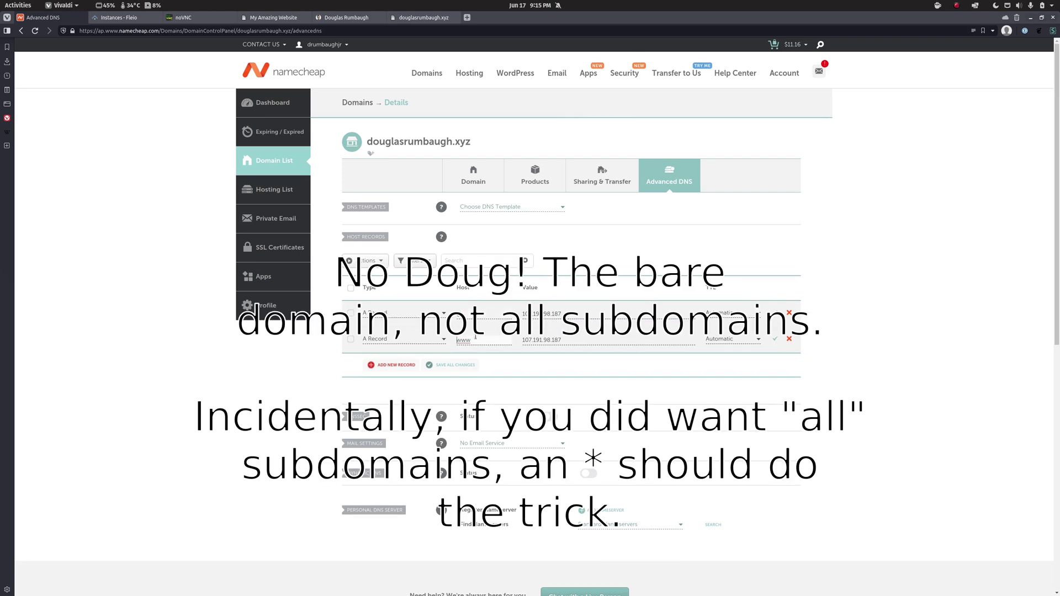
{"action": "left_click_drag", "start_coordinate": [478, 338], "coordinate": [424, 339]}
{"action": "left_click", "coordinate": [520, 354]}
{"action": "left_click_drag", "start_coordinate": [568, 314], "coordinate": [491, 310]}
{"action": "left_click", "coordinate": [855, 306]}
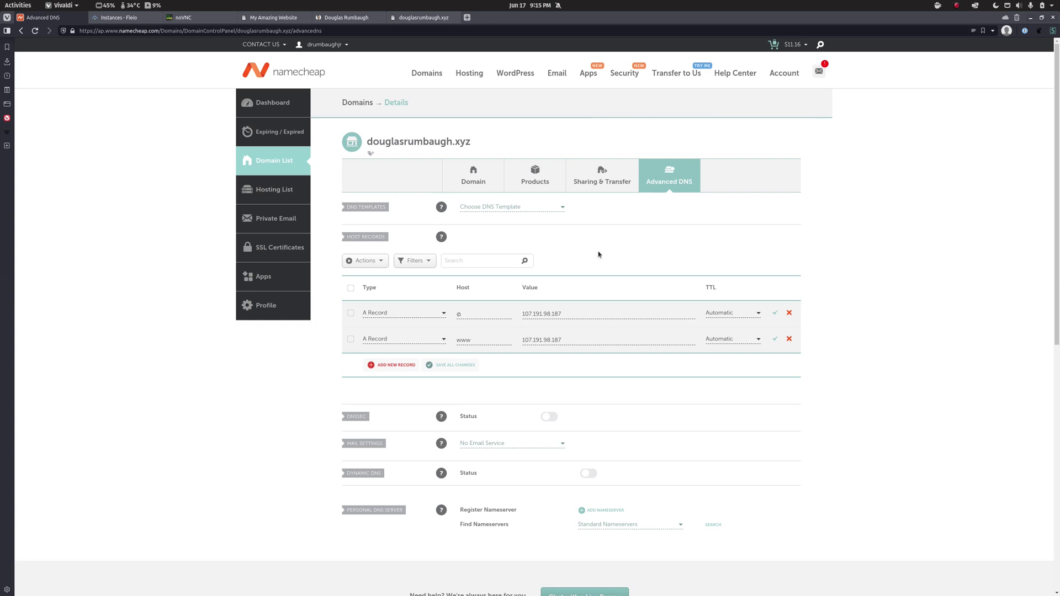
{"action": "left_click_drag", "start_coordinate": [474, 142], "coordinate": [366, 142]}
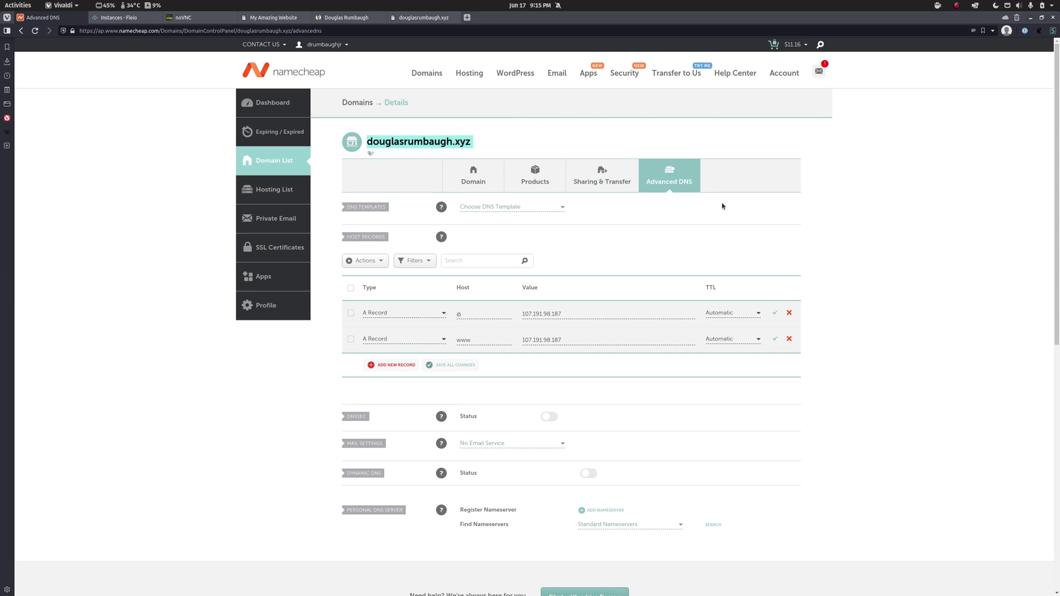